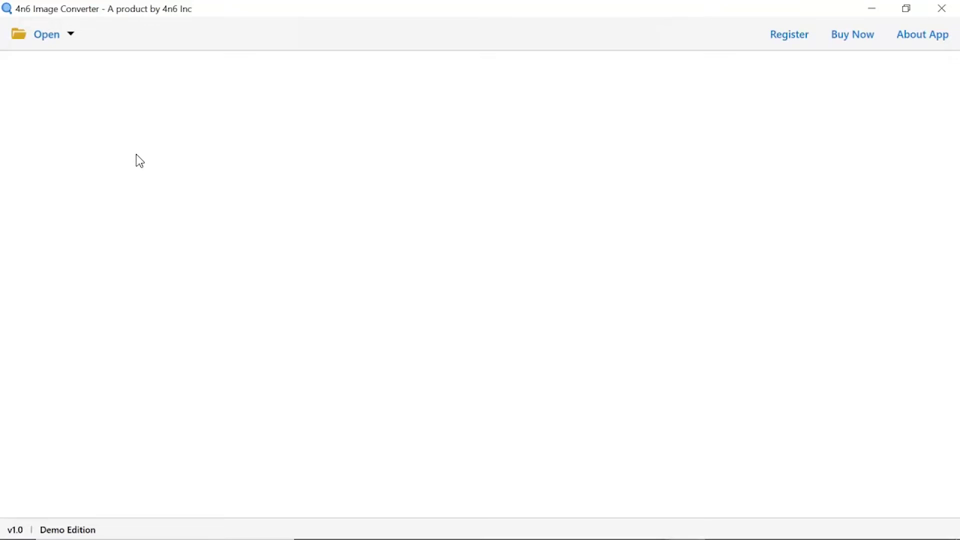
Step: Load the PNG Images folder from Desktop\Images via Open > PNG Files > Choose Folders
{"action": "left_click", "coordinate": [69, 35]}
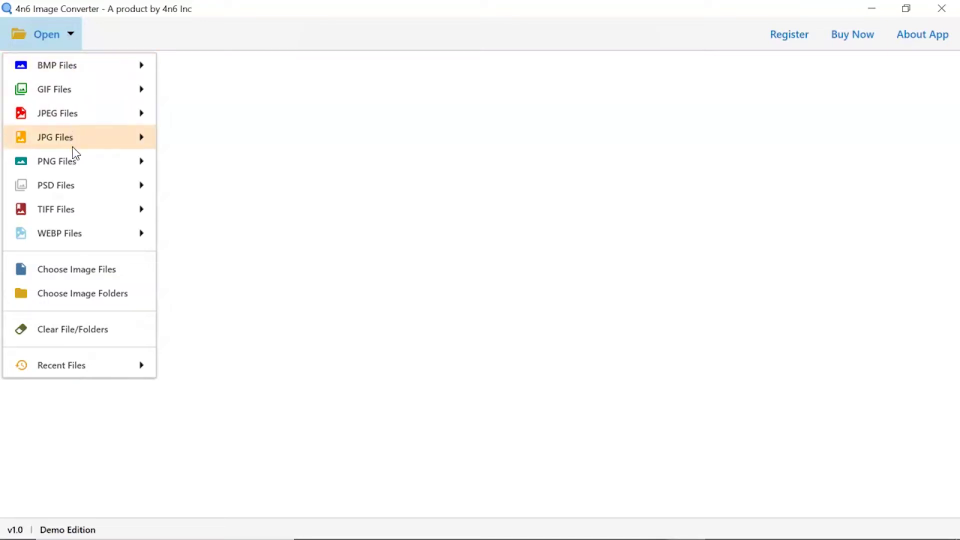
{"action": "mouse_move", "coordinate": [57, 161]}
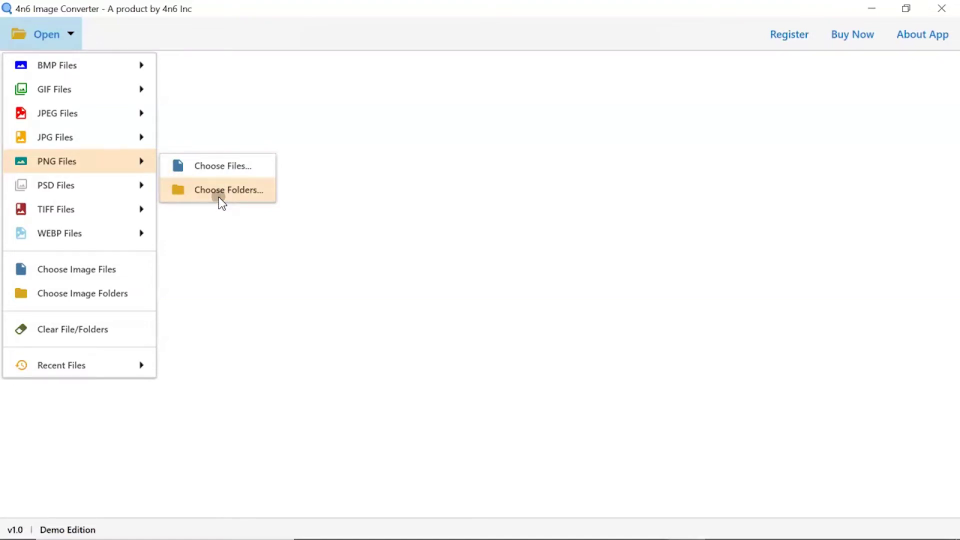
{"action": "left_click", "coordinate": [218, 197]}
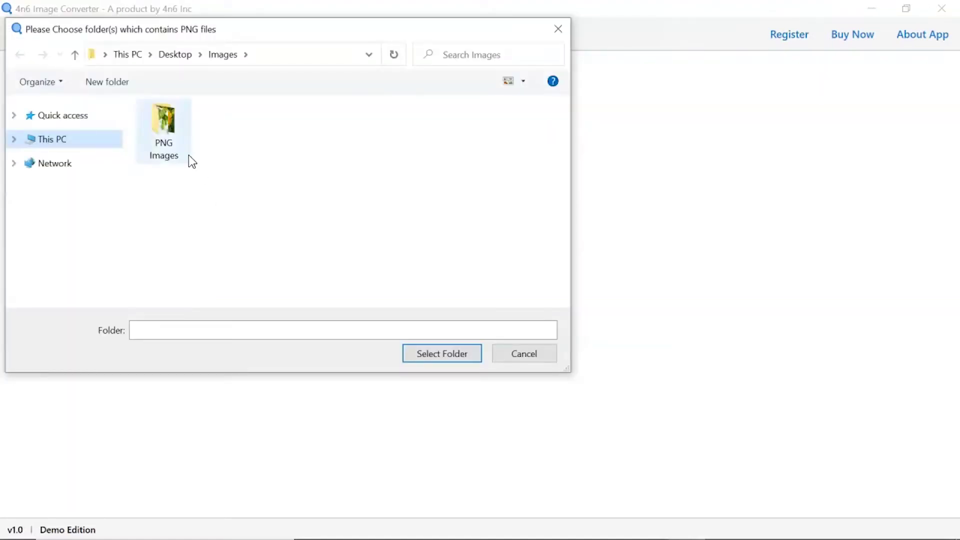
{"action": "left_click", "coordinate": [166, 126]}
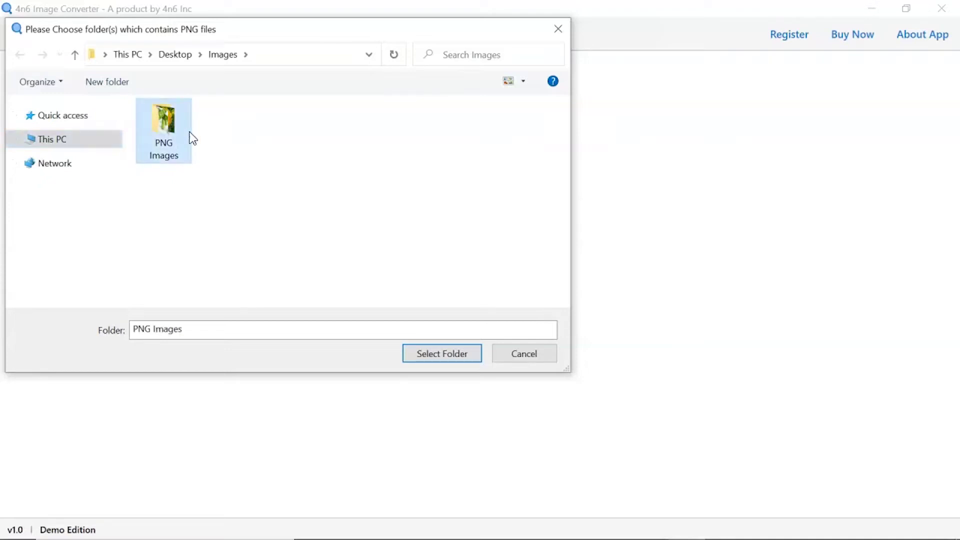
{"action": "left_click", "coordinate": [442, 355]}
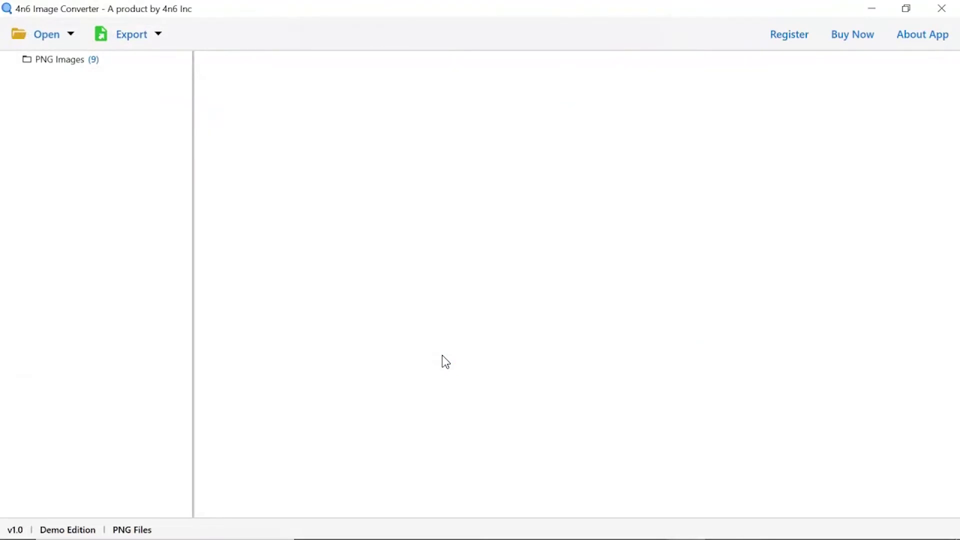
Step: Show the nine files in PNG Images and preview the blue lake wallpaper, then the lightbulb tree image
{"action": "left_click", "coordinate": [61, 61]}
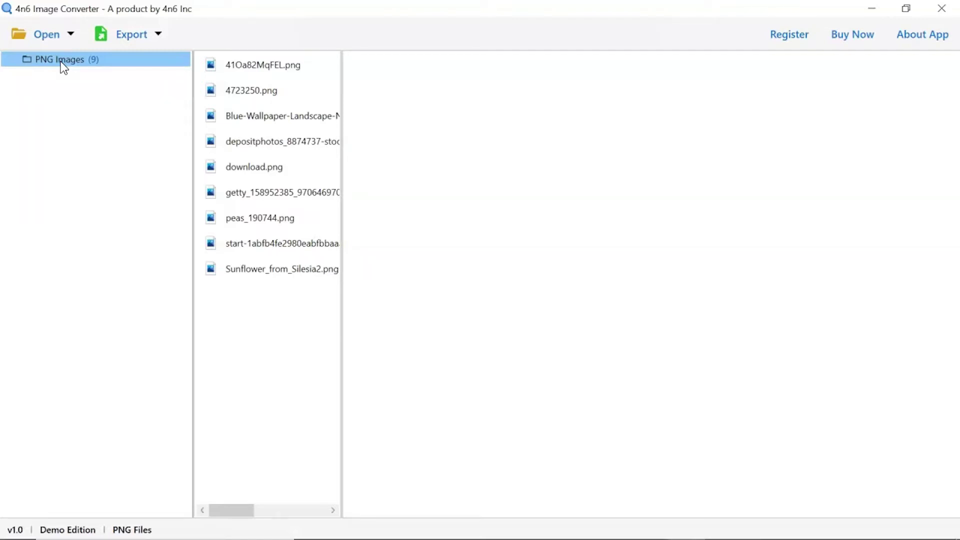
{"action": "left_click", "coordinate": [239, 121]}
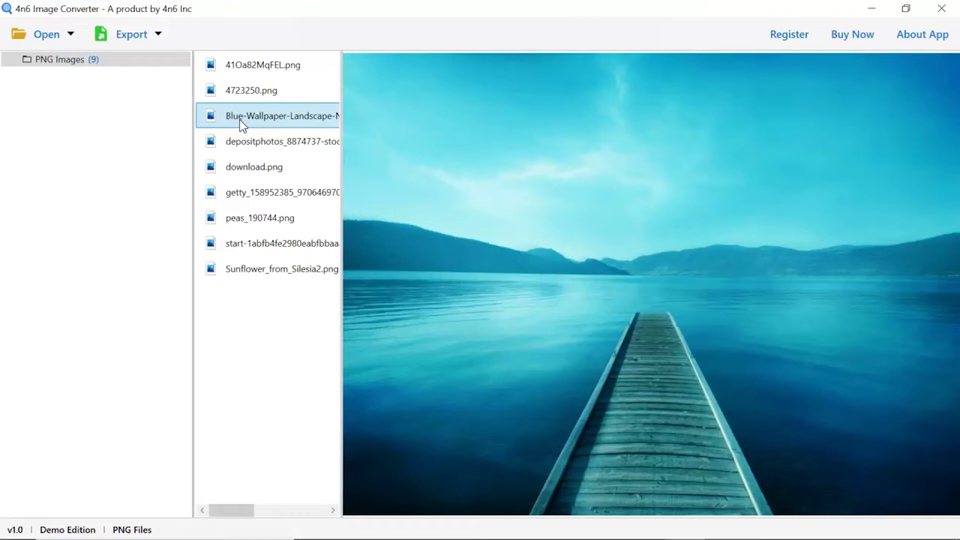
{"action": "left_click", "coordinate": [244, 140]}
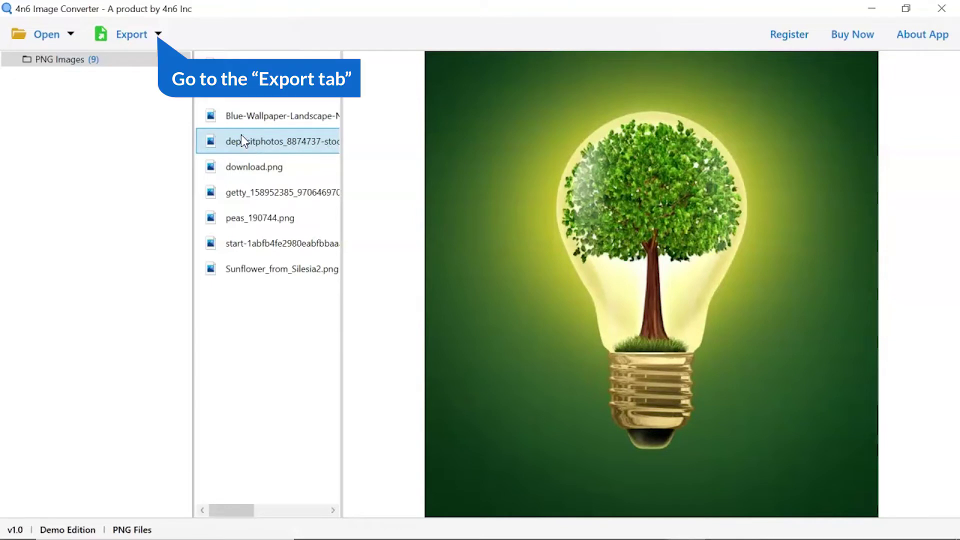
Step: Choose PSD as export format, tick PNG Images, and set Desktop\Converted images as the destination
{"action": "left_click", "coordinate": [158, 35]}
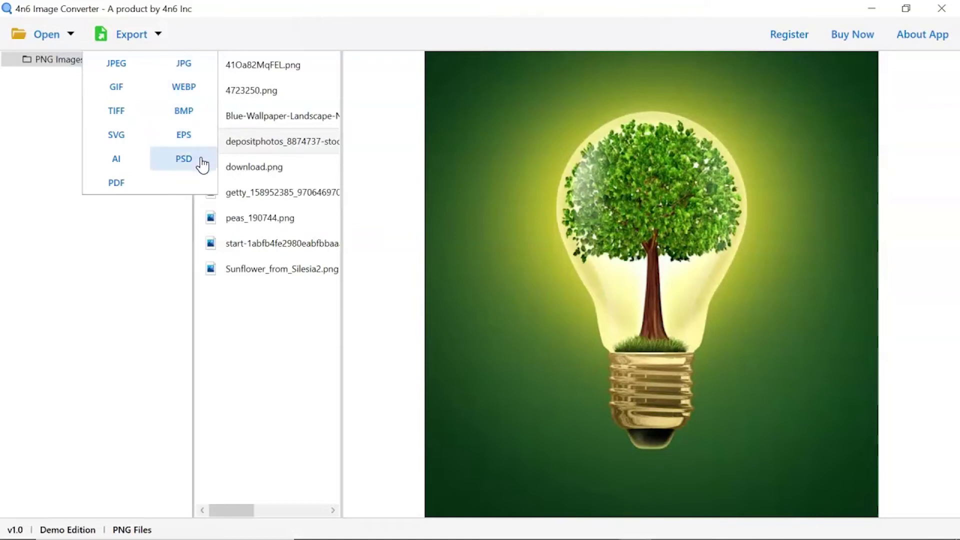
{"action": "left_click", "coordinate": [184, 159]}
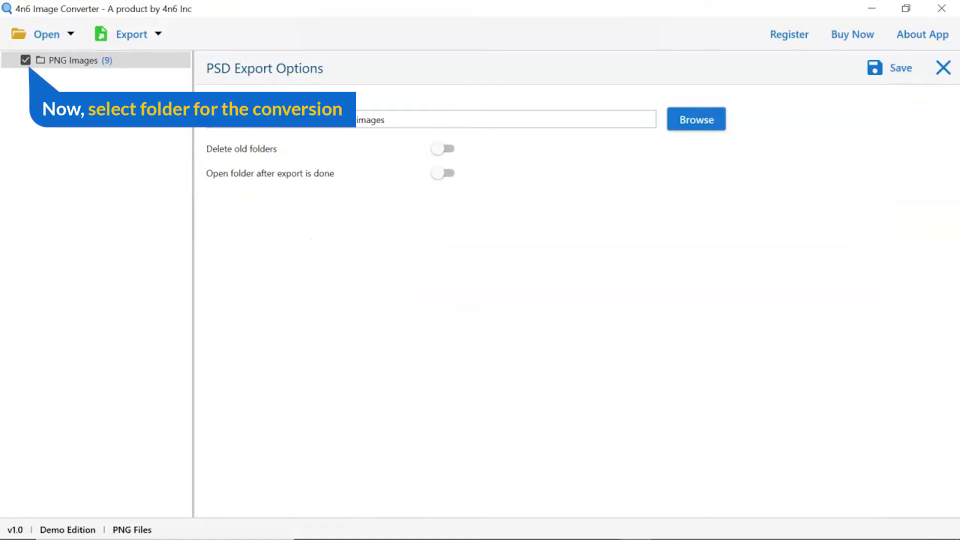
{"action": "left_click", "coordinate": [26, 66]}
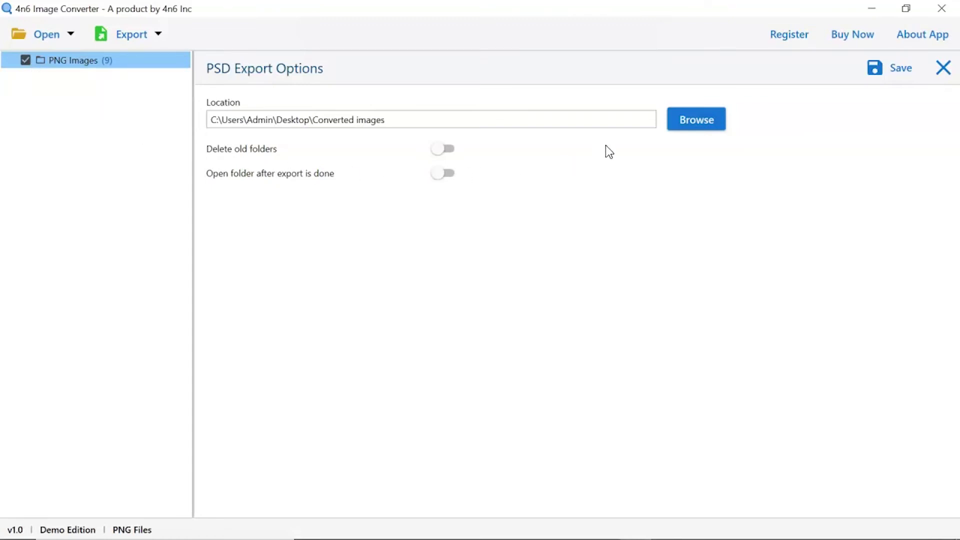
{"action": "left_click", "coordinate": [698, 124]}
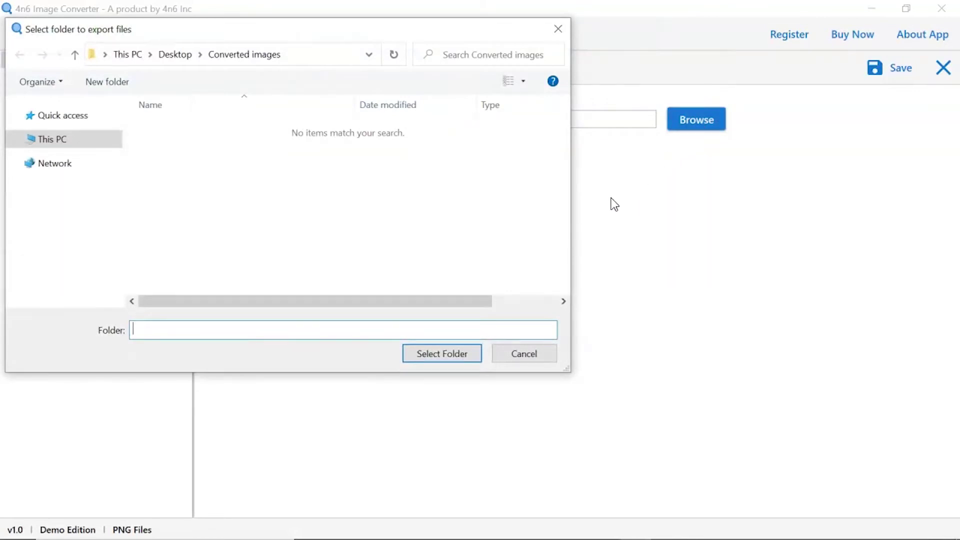
{"action": "left_click", "coordinate": [449, 358]}
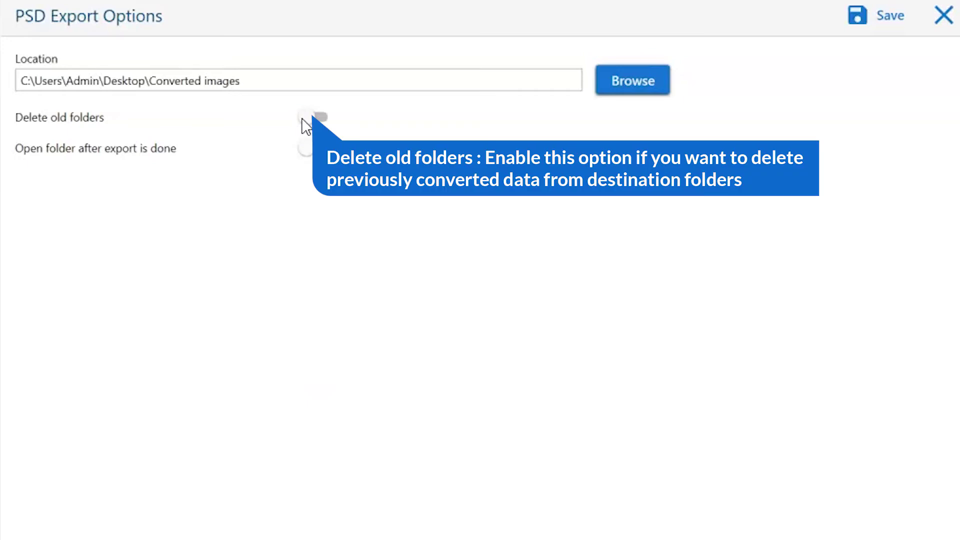
{"action": "left_click", "coordinate": [305, 125]}
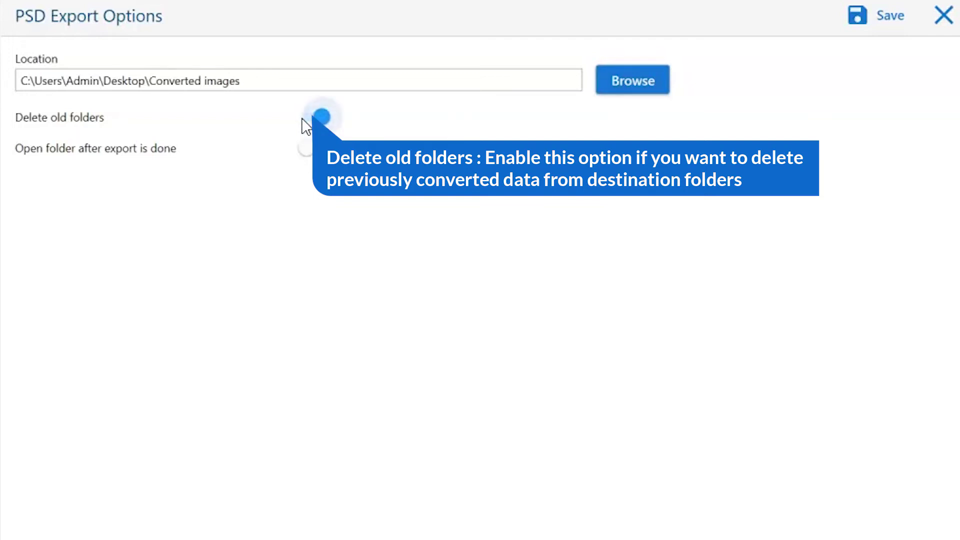
{"action": "left_click", "coordinate": [305, 125]}
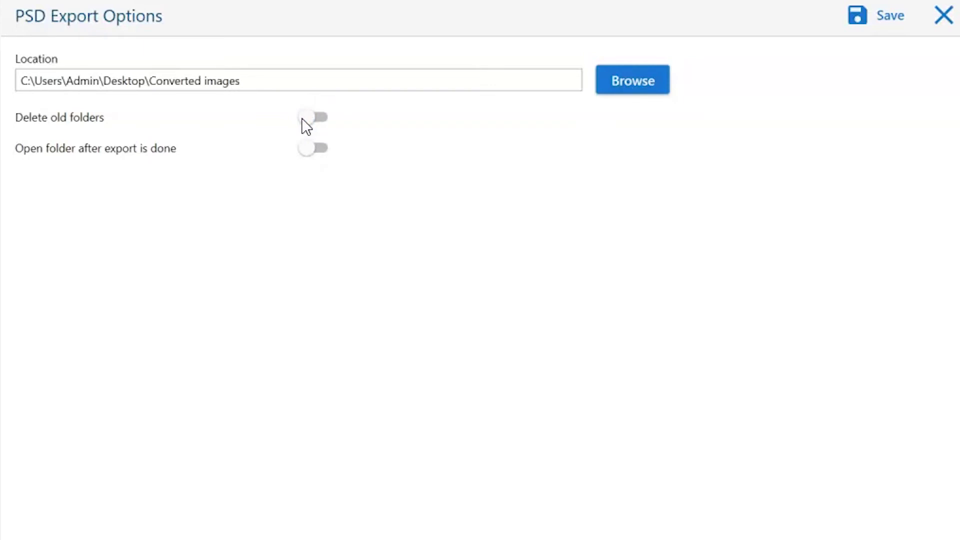
{"action": "left_click", "coordinate": [301, 152]}
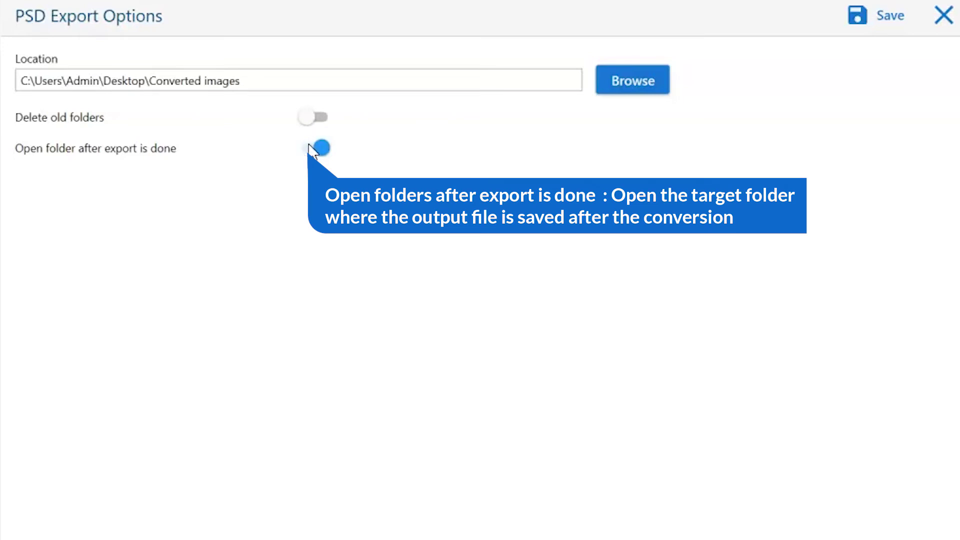
{"action": "left_click", "coordinate": [311, 150]}
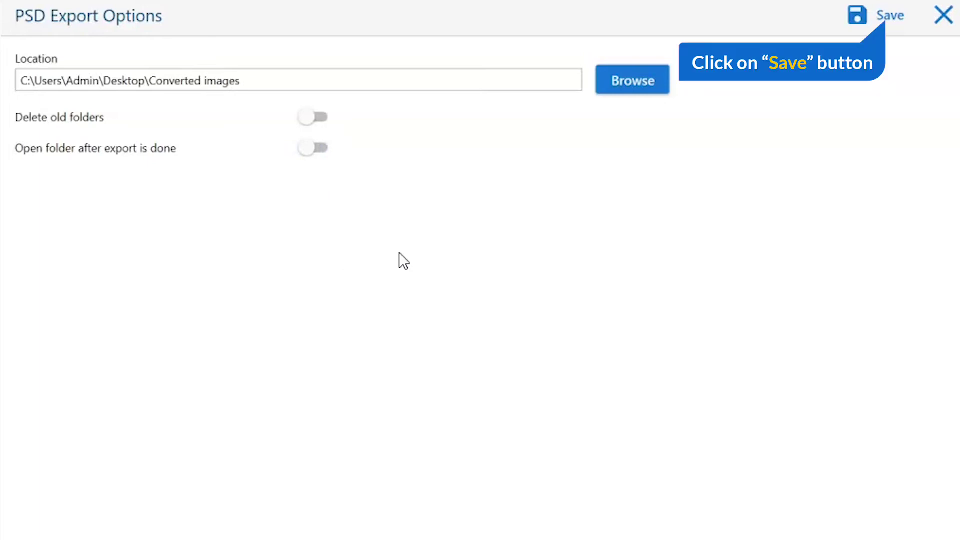
Step: Run the PSD conversion with Save and accept the Demo Edition limit notice
{"action": "left_click", "coordinate": [885, 25]}
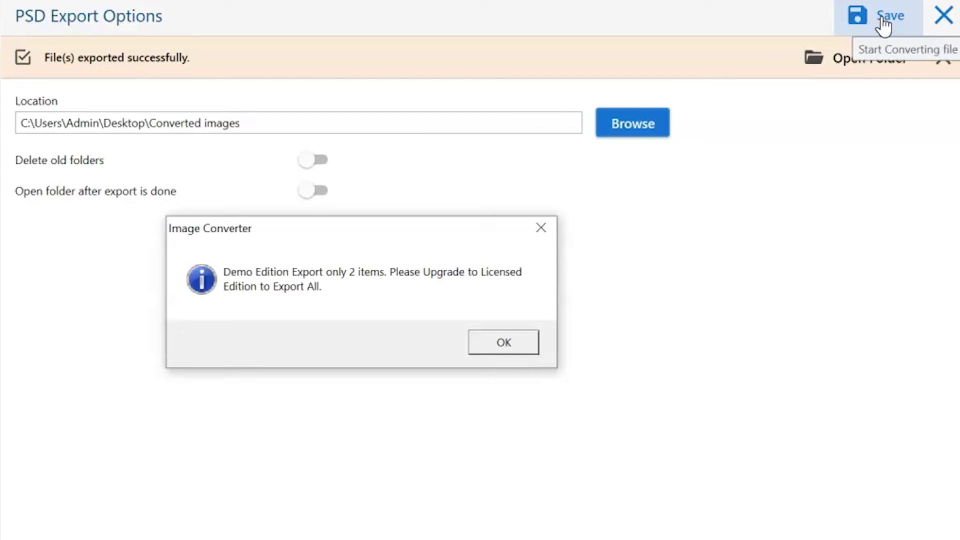
{"action": "left_click", "coordinate": [474, 345]}
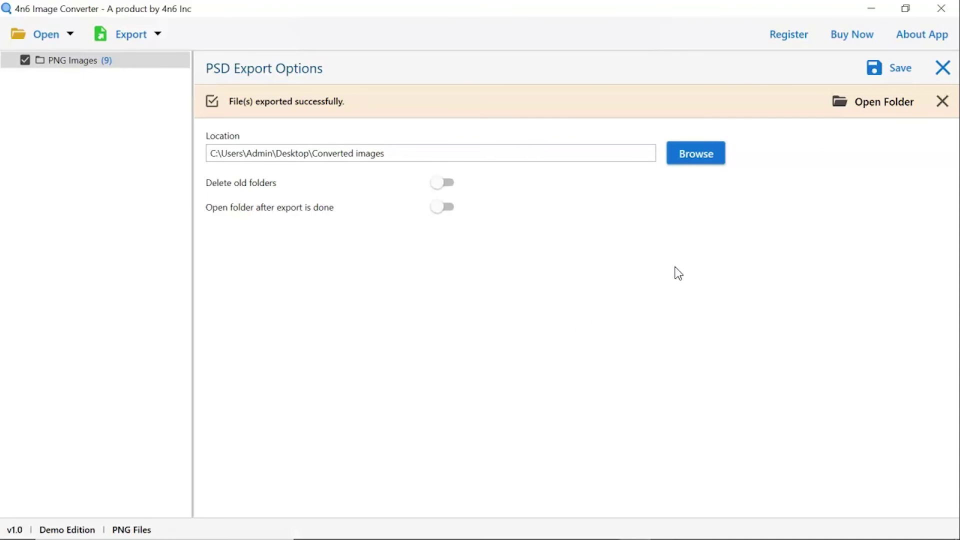
Step: Show the output folder in File Explorer and enter PNG Images to reveal the two converted PSD files
{"action": "left_click", "coordinate": [881, 114]}
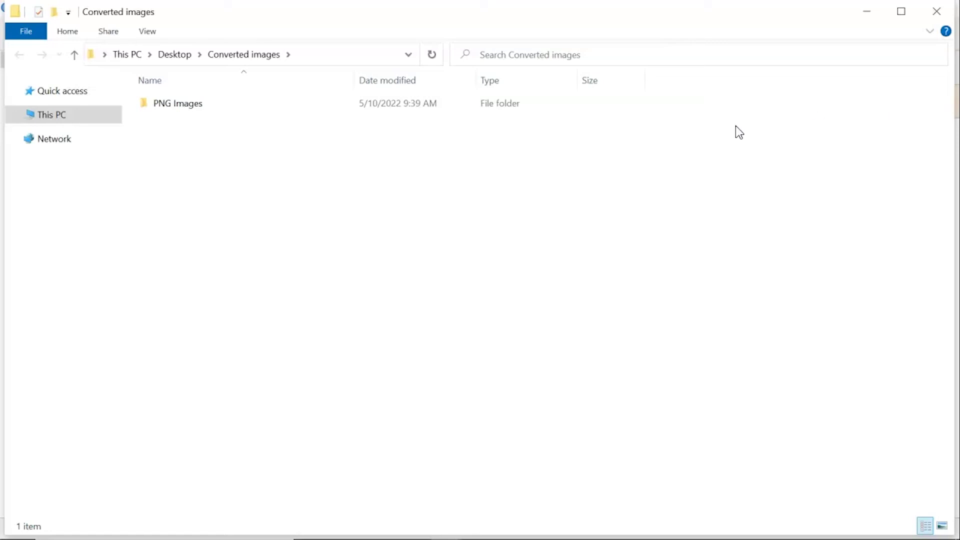
{"action": "left_click", "coordinate": [188, 106]}
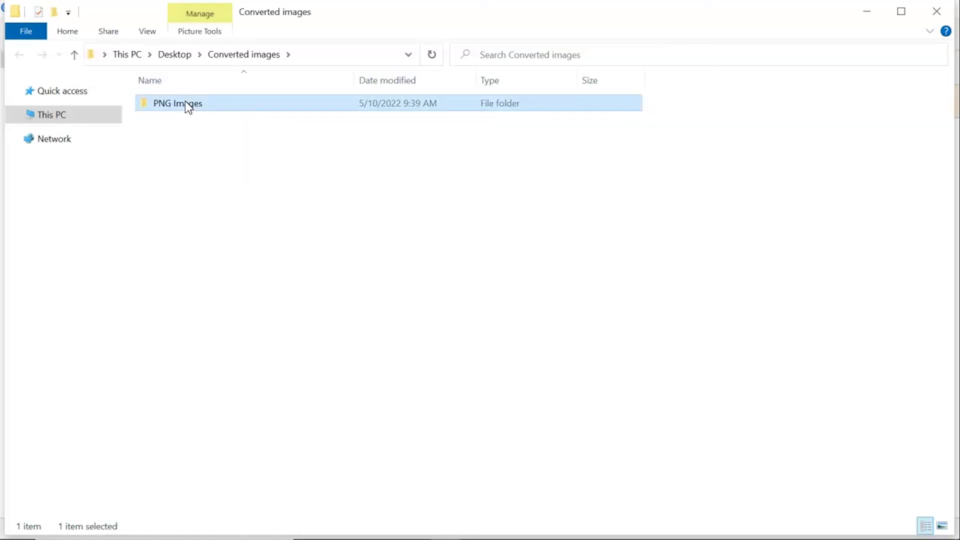
{"action": "double_click", "coordinate": [185, 105]}
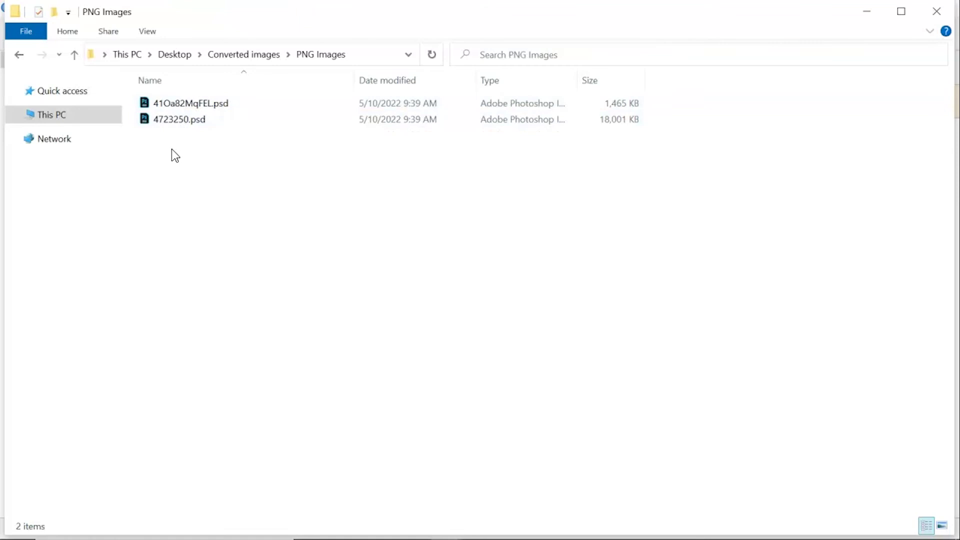